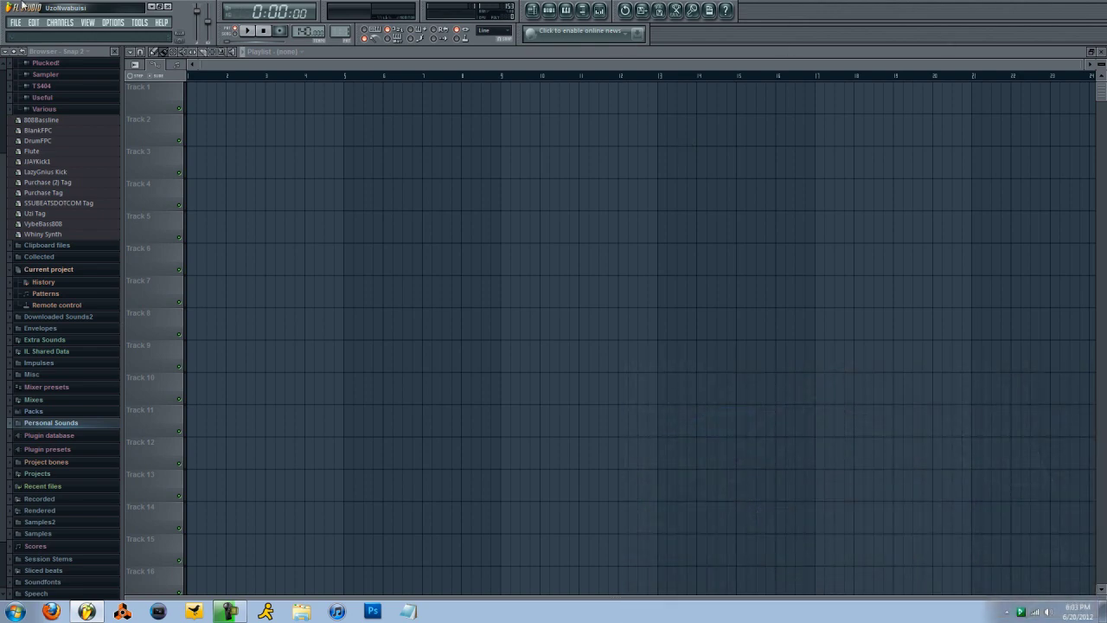
# In MIDI settings, set the Axiom 49 MIDI input's controller type to generic controller
pyautogui.click(113, 22)
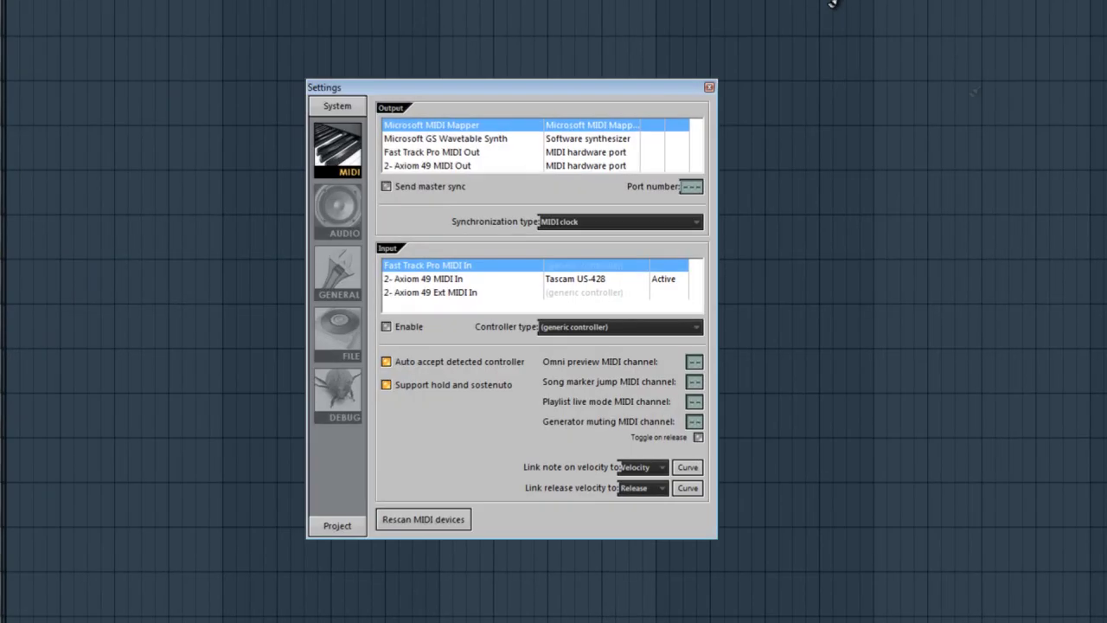
pyautogui.click(623, 281)
pyautogui.click(637, 329)
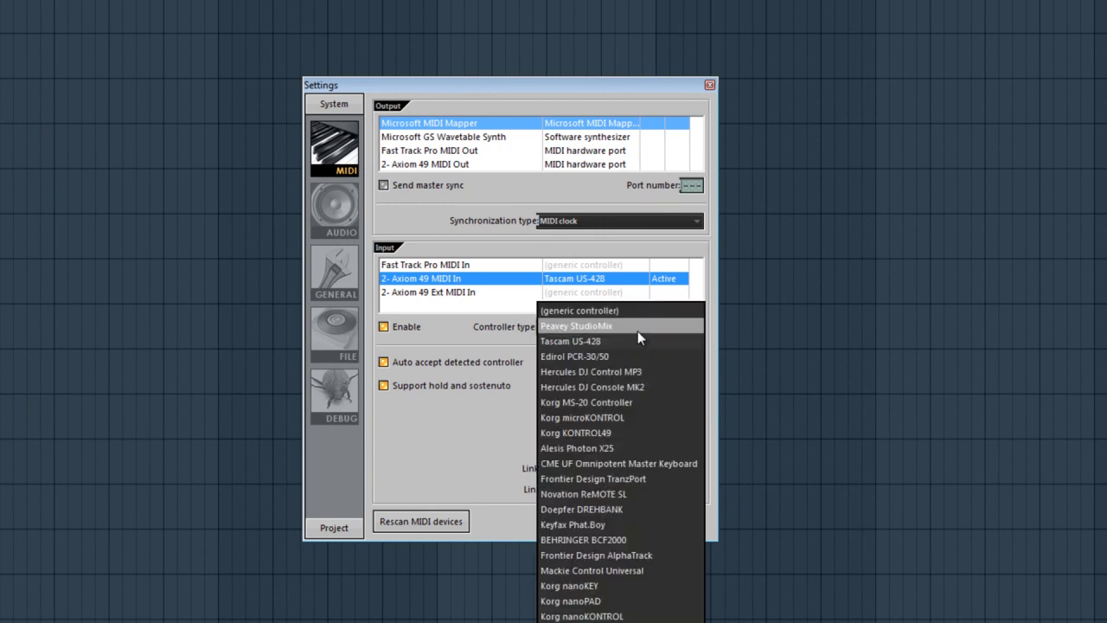
pyautogui.click(634, 311)
pyautogui.click(434, 523)
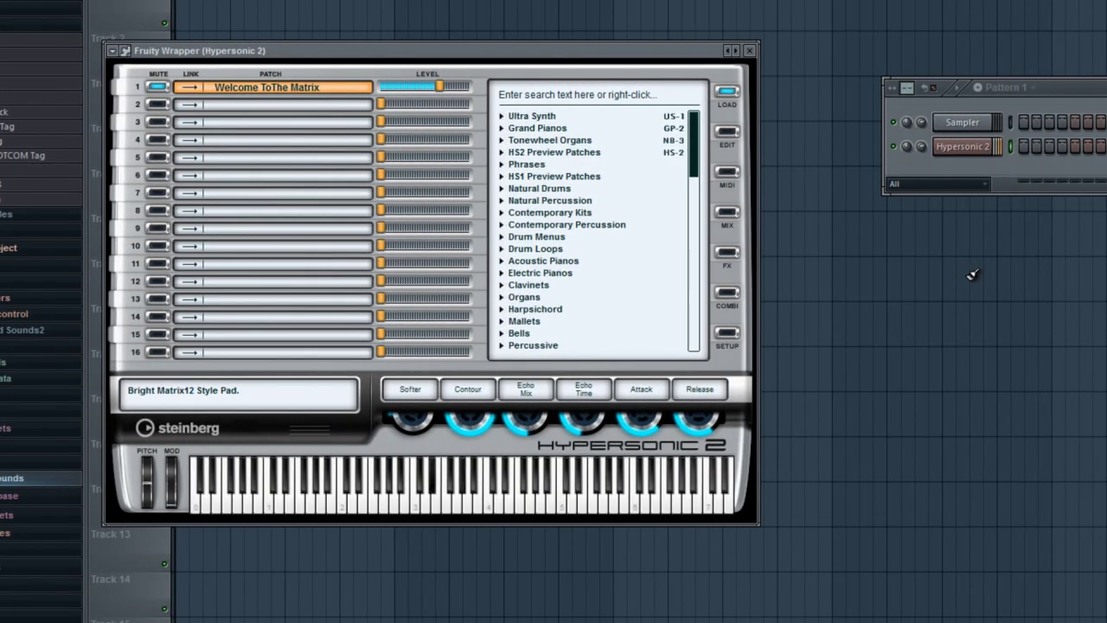
# Load the Hard Leads 'Computer Games' patch into Hypersonic 2's first slot and reposition the window
pyautogui.scroll(-7, 536, 264)
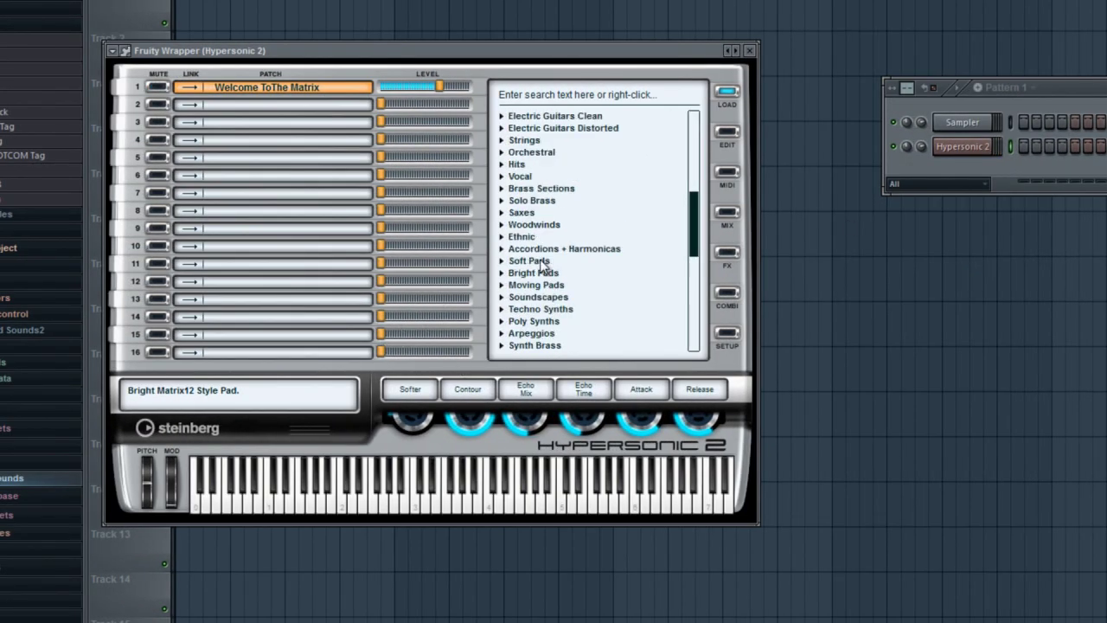
pyautogui.scroll(-4, 542, 268)
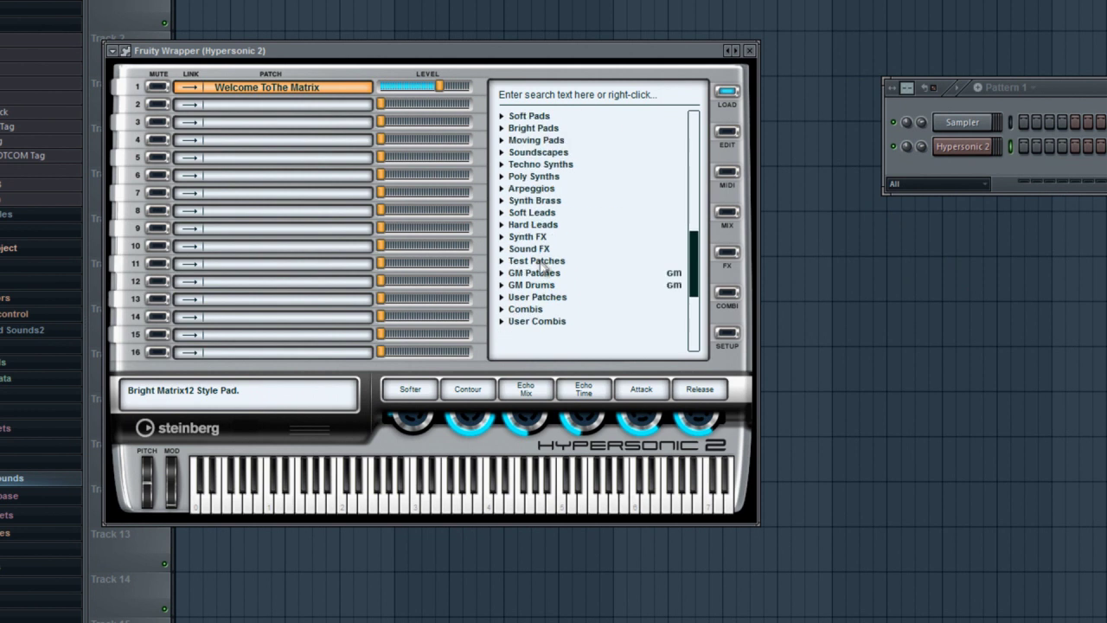
pyautogui.click(502, 225)
pyautogui.scroll(-8, 576, 300)
pyautogui.click(569, 321)
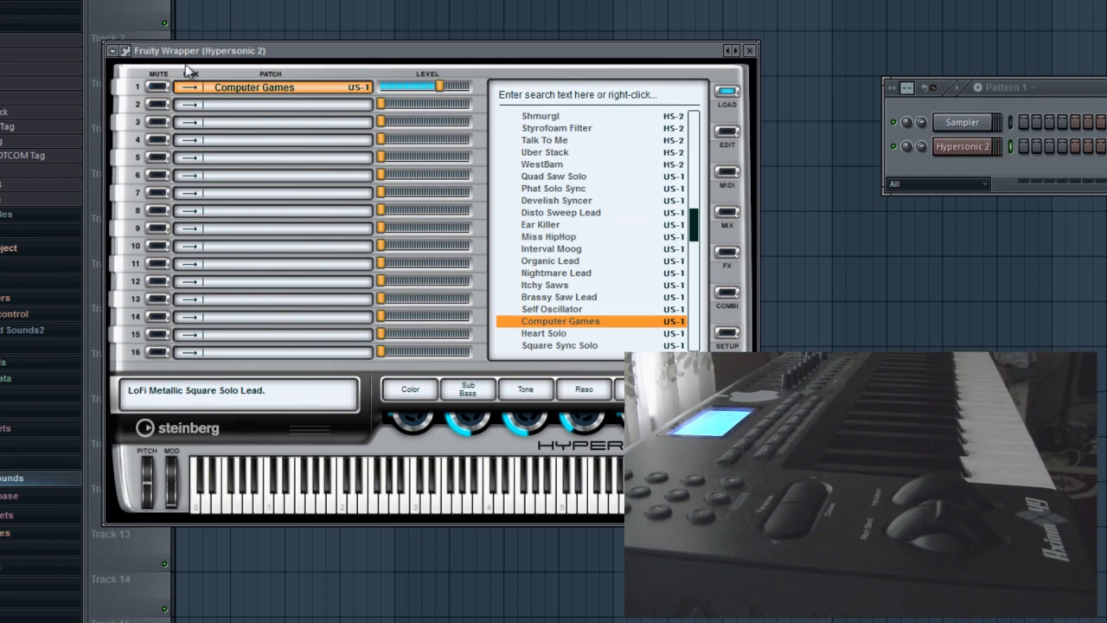
pyautogui.moveTo(205, 53); pyautogui.dragTo(498, 78)
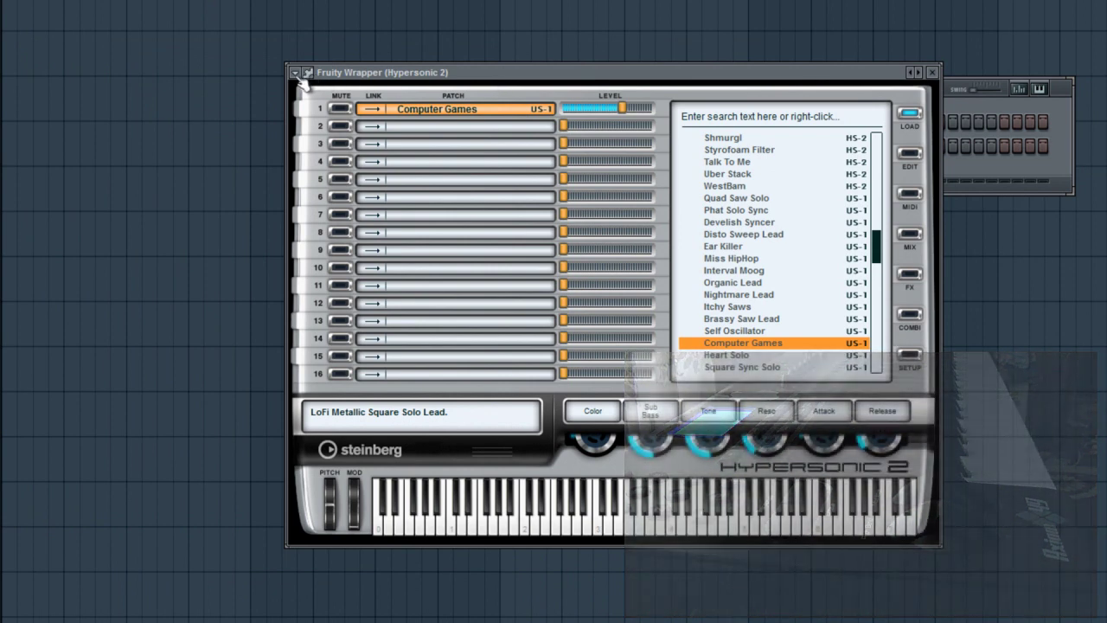
# Browse Hypersonic 2's parameters down to the MIDI CC #1 Modulation wheel entry
pyautogui.click(295, 74)
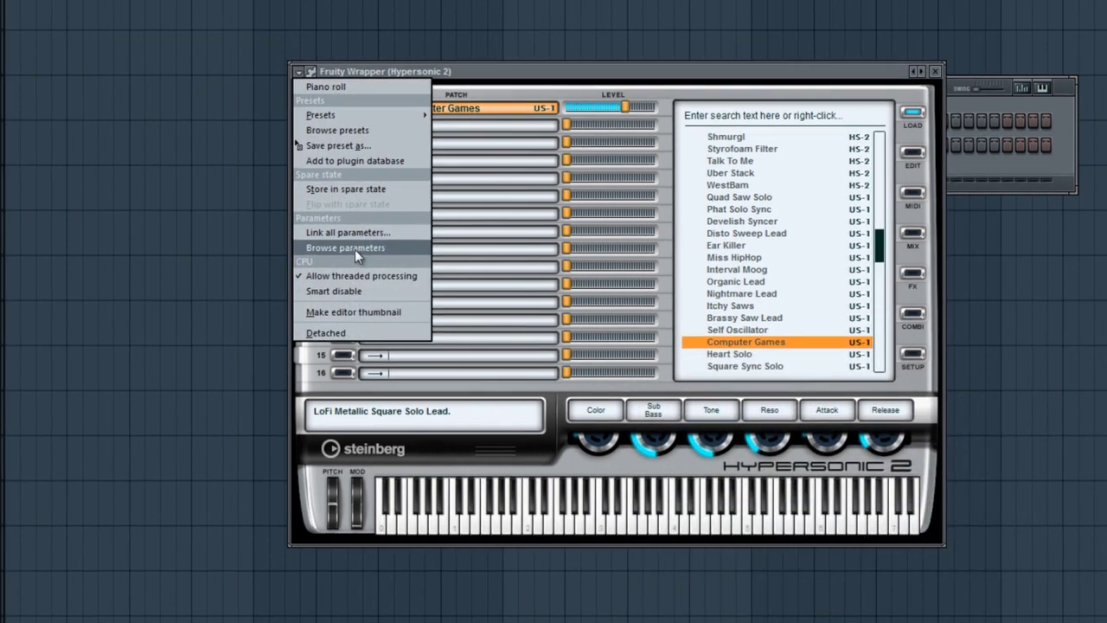
pyautogui.click(354, 249)
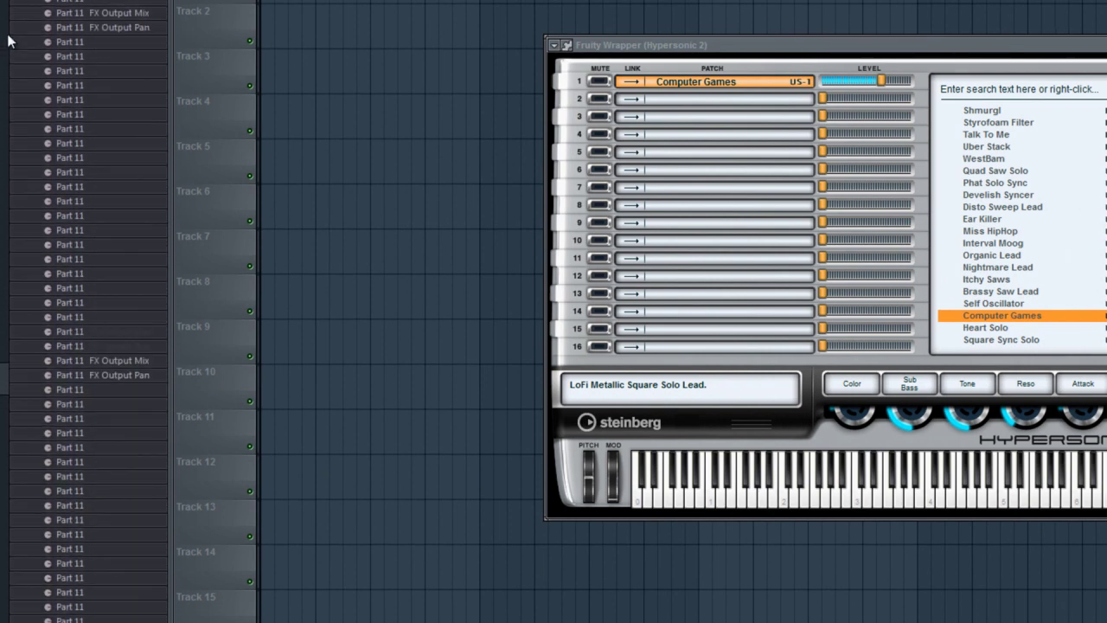
pyautogui.moveTo(4, 395); pyautogui.dragTo(21, 610)
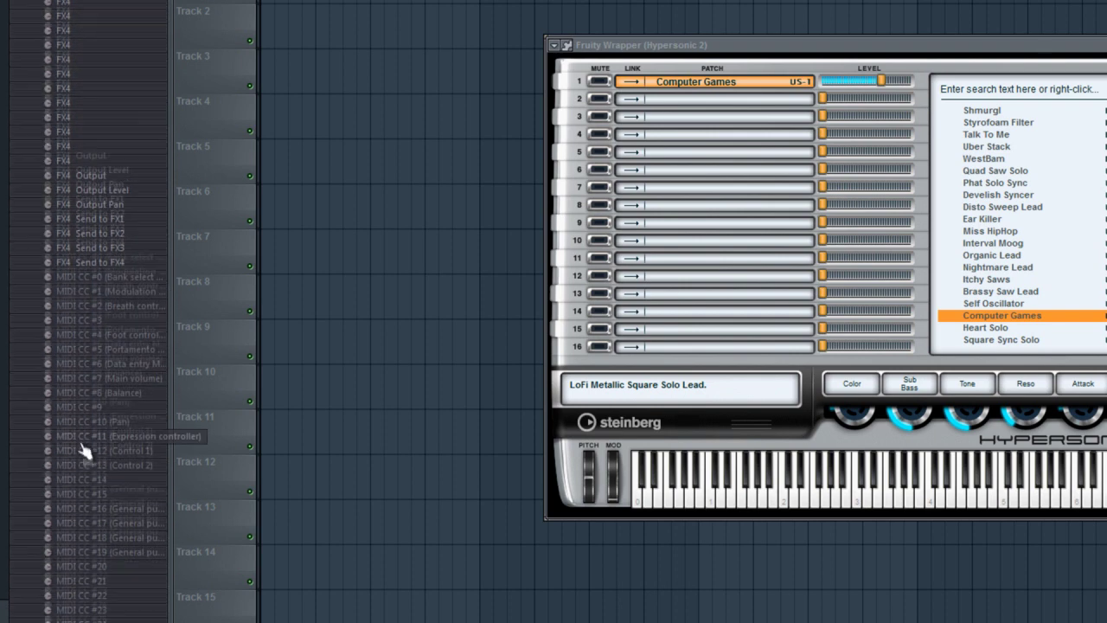
pyautogui.moveTo(21, 610); pyautogui.dragTo(183, 357)
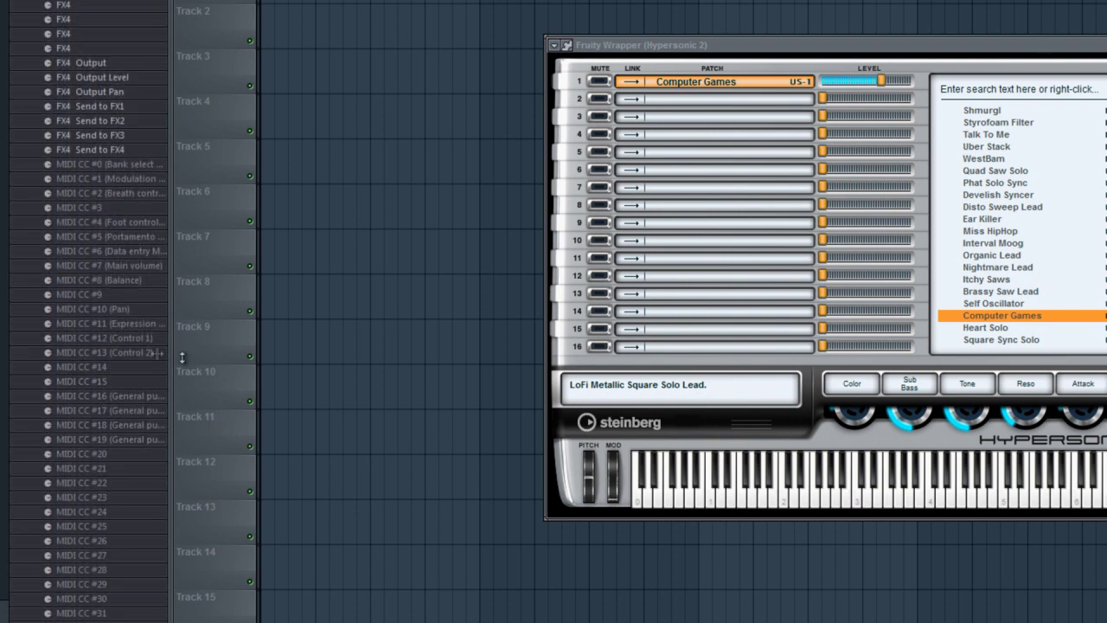
pyautogui.rightClick(139, 186)
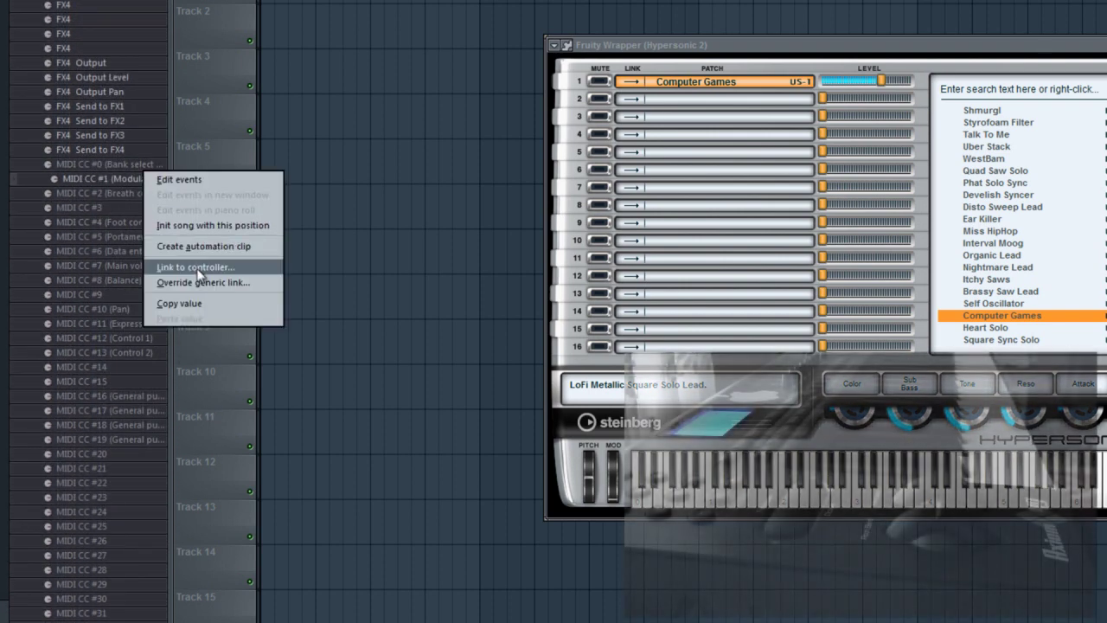
# Link the MIDI CC #1 Modulation wheel parameter to the Axiom's mod wheel
pyautogui.click(251, 268)
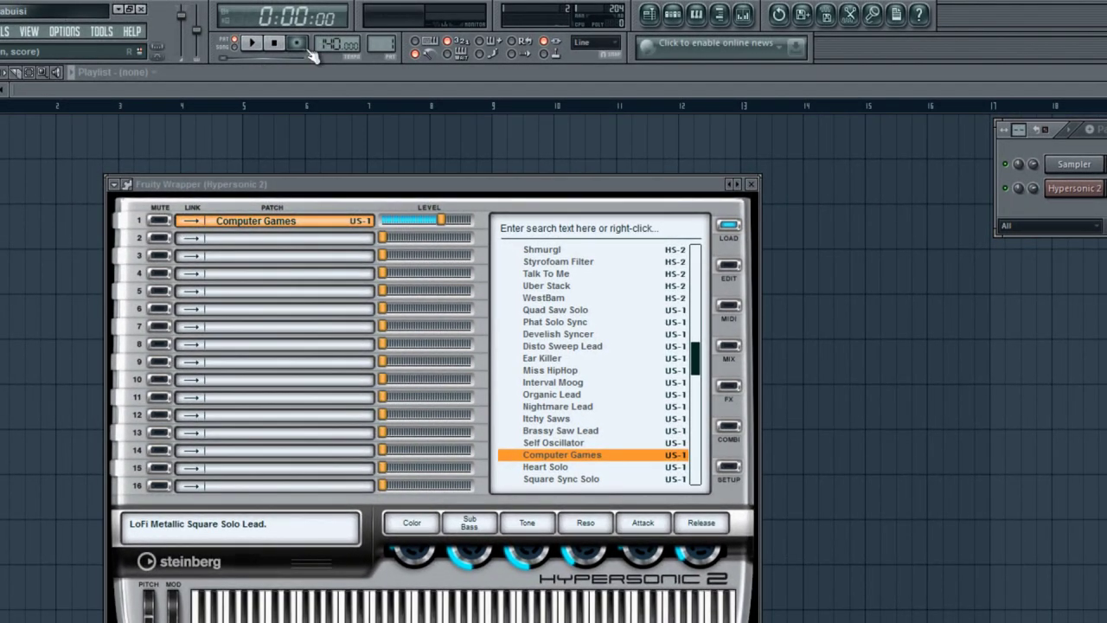
pyautogui.rightClick(299, 44)
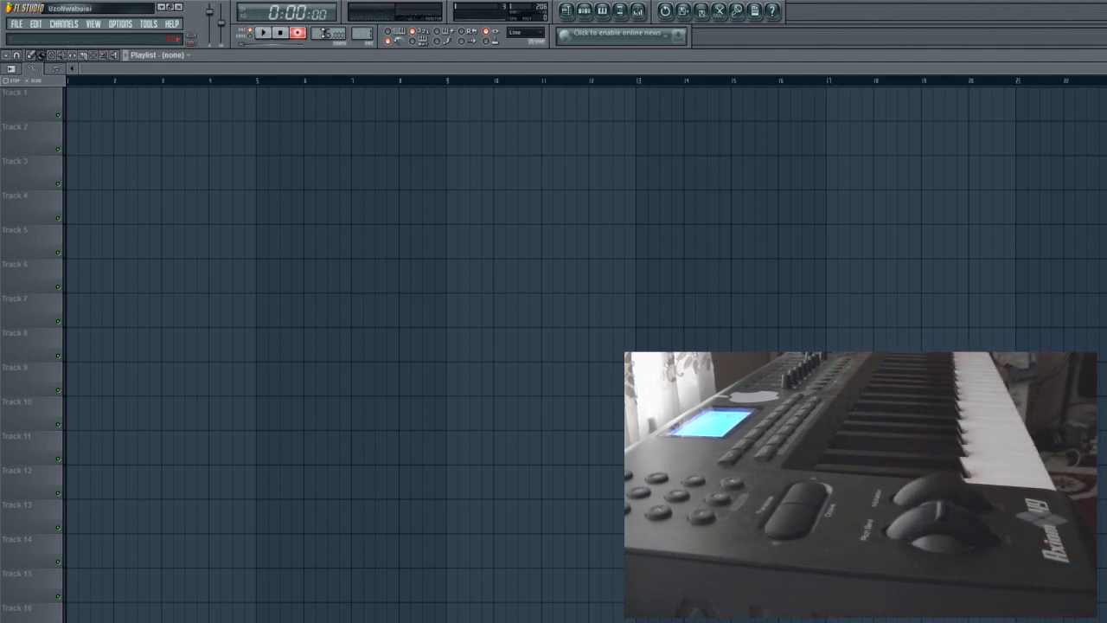
# Bring up the playlist pattern selector after recording automation and notes
pyautogui.click(75, 111)
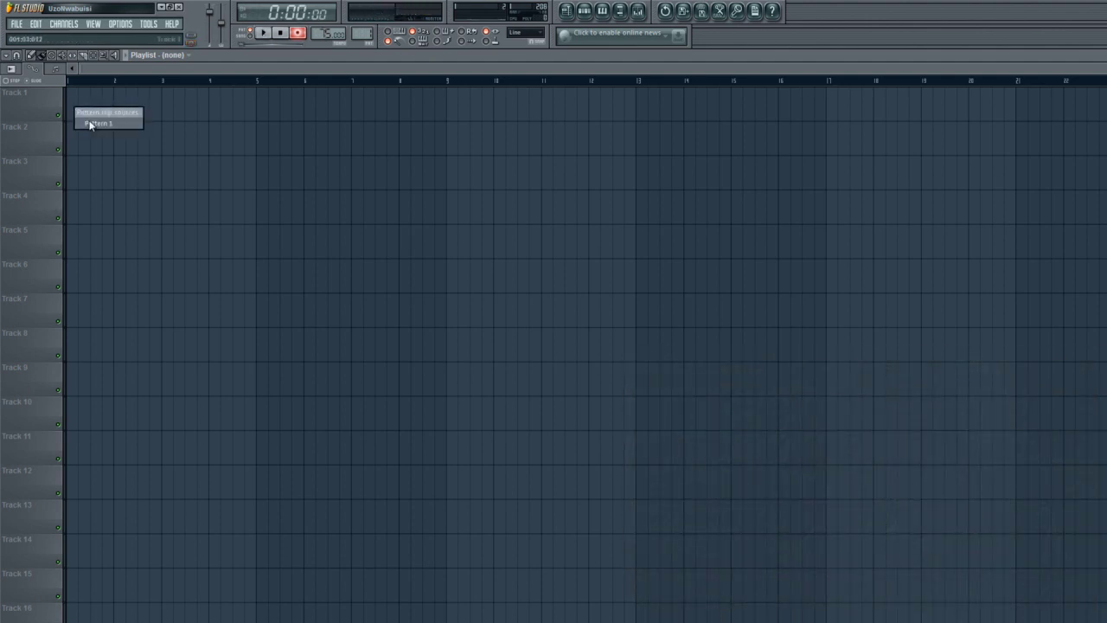
# Place Pattern 1 at the start of Track 1 and disarm recording
pyautogui.click(90, 124)
pyautogui.click(80, 102)
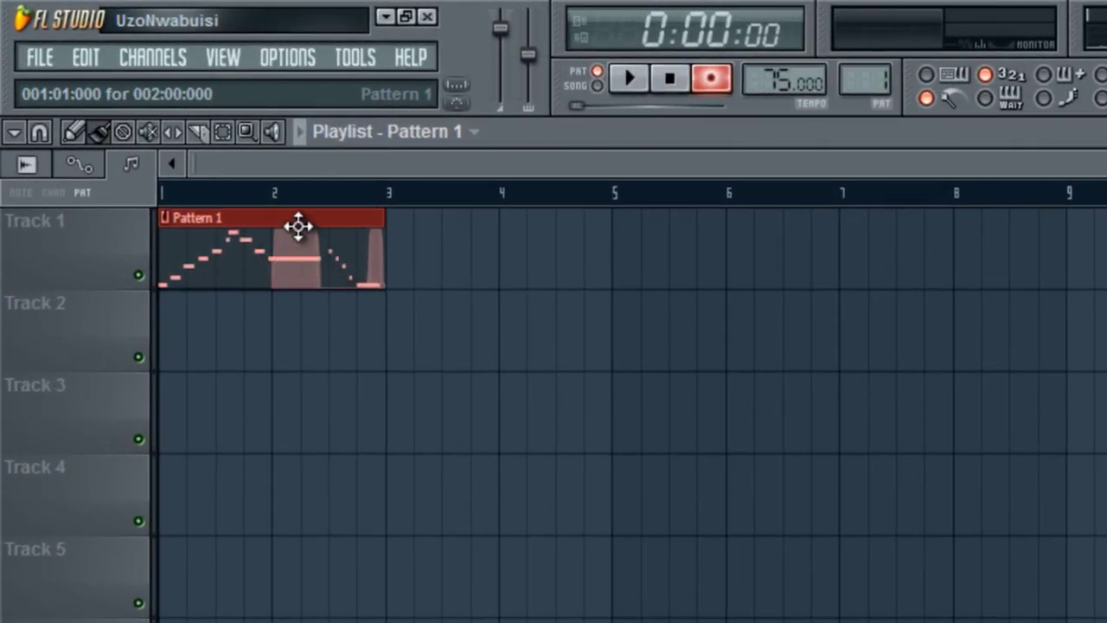
pyautogui.click(395, 358)
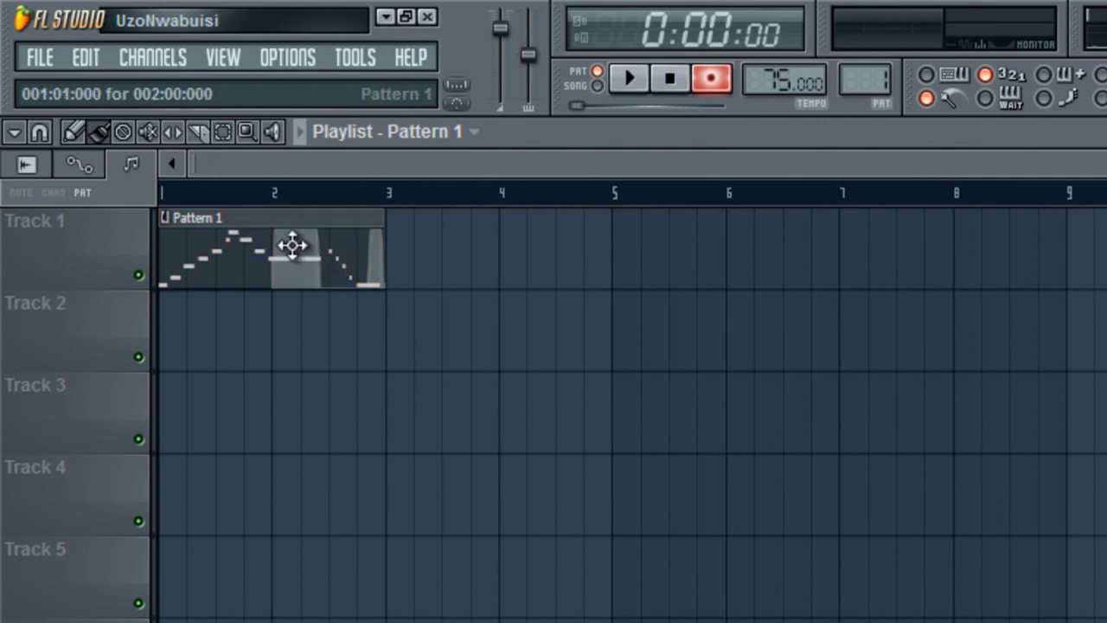
pyautogui.click(711, 78)
pyautogui.press('F7')
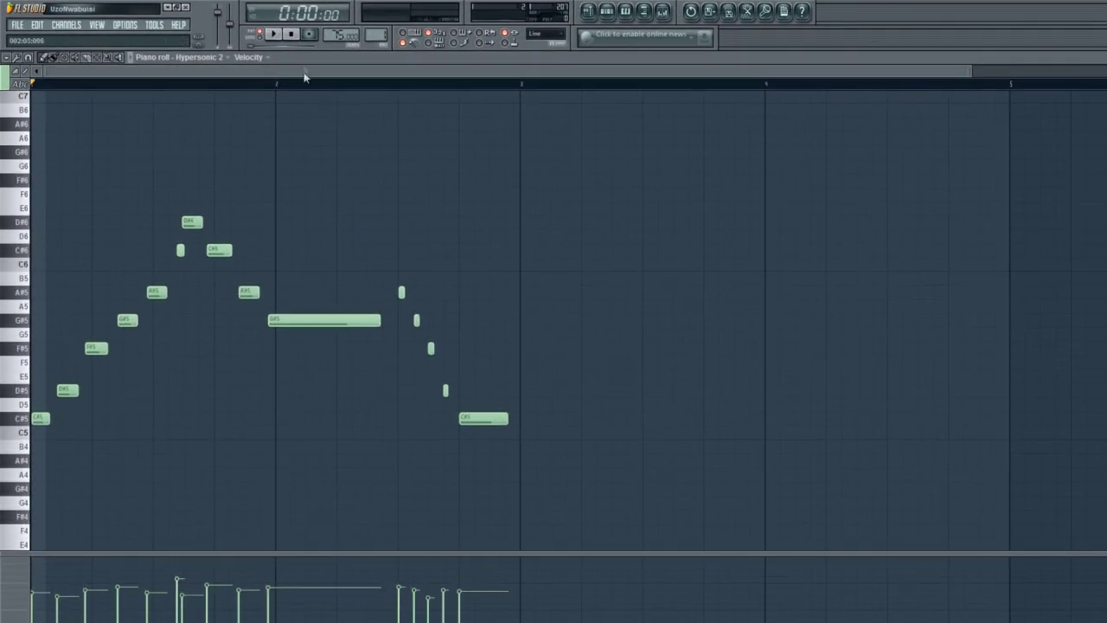
# Show the MIDI CC #1 Modulation wheel events in the piano roll's event lane
pyautogui.click(262, 61)
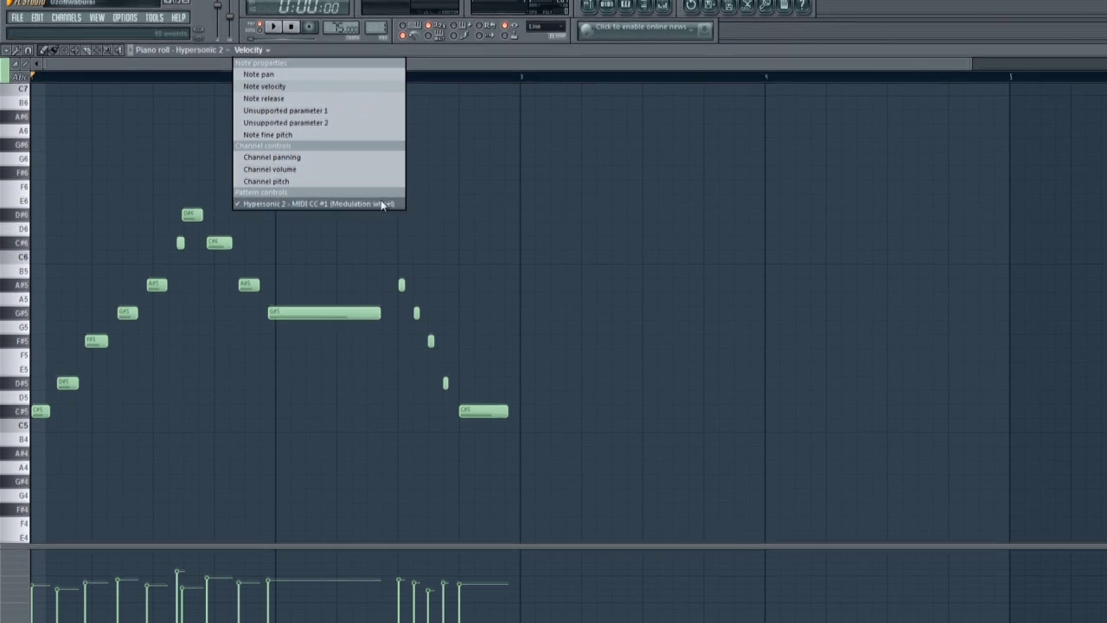
pyautogui.click(381, 203)
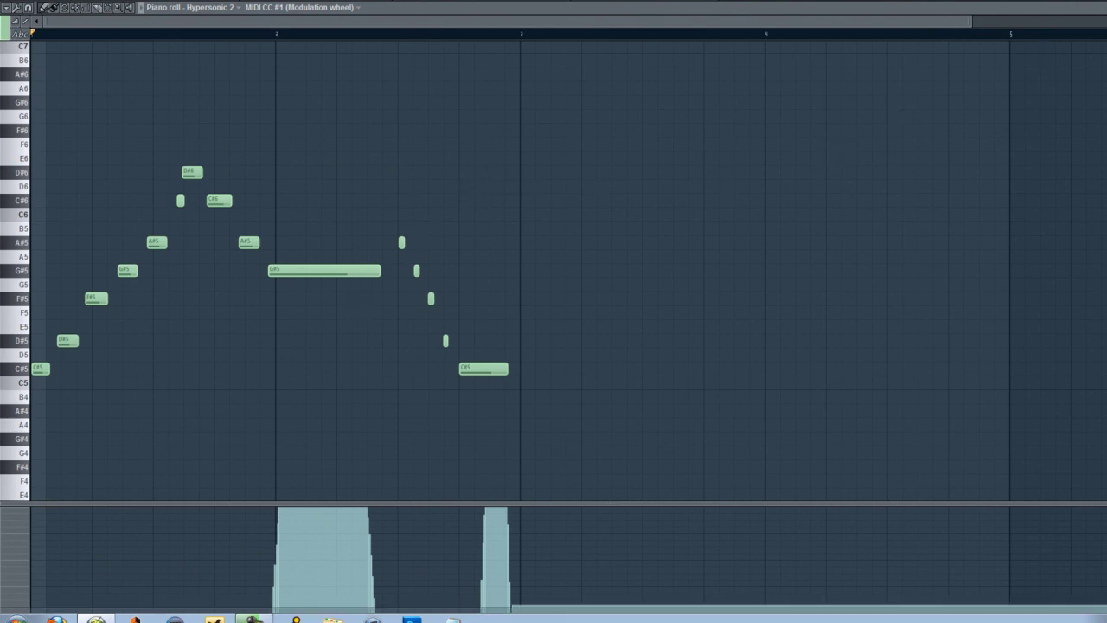
pyautogui.press('F5')
pyautogui.press('F6')
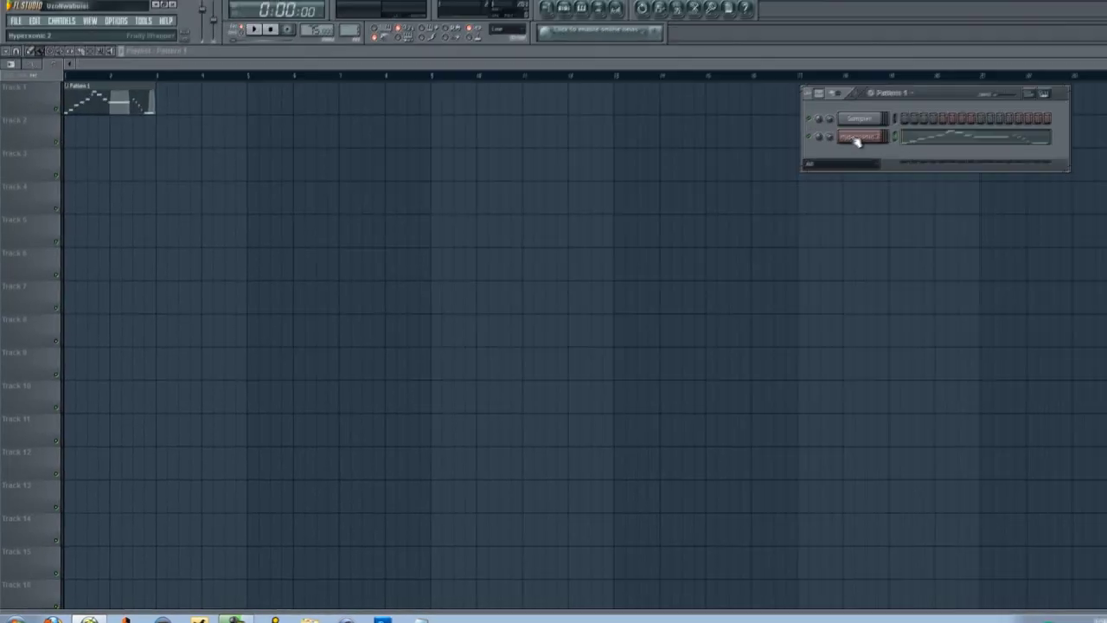
# Open the Hypersonic 2 channel's plugin window and move it up and right
pyautogui.click(856, 138)
pyautogui.moveTo(342, 139); pyautogui.dragTo(481, 107)
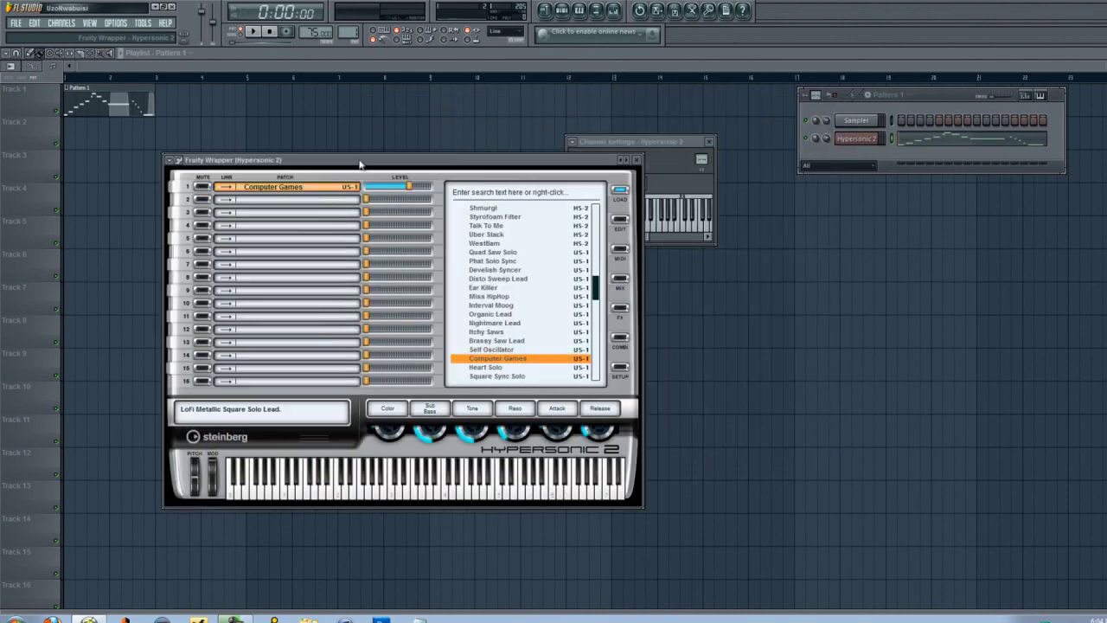